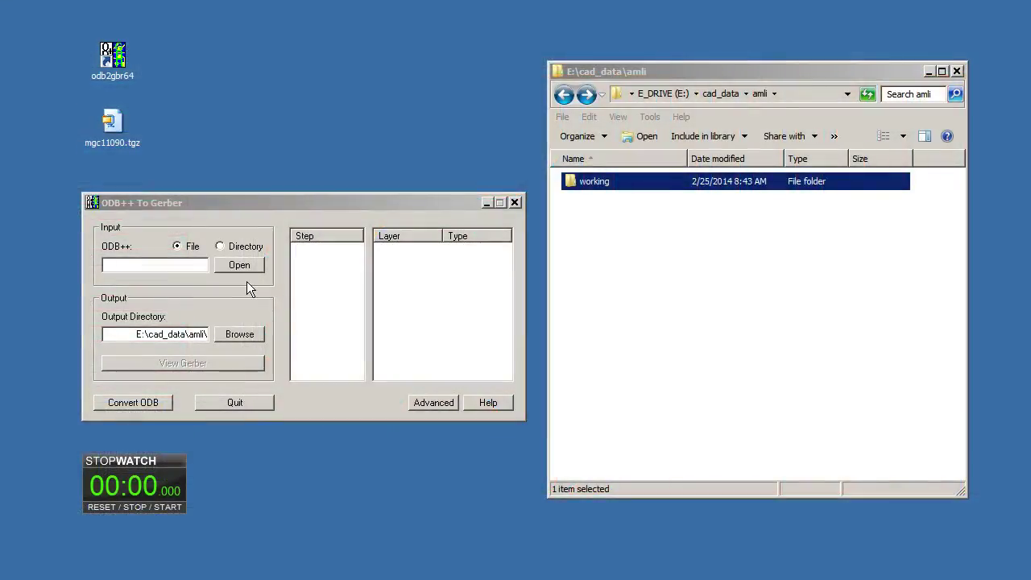
- Load mgc11090.tgz from the Desktop, timing the open, and acknowledge the successful status message
click(239, 265)
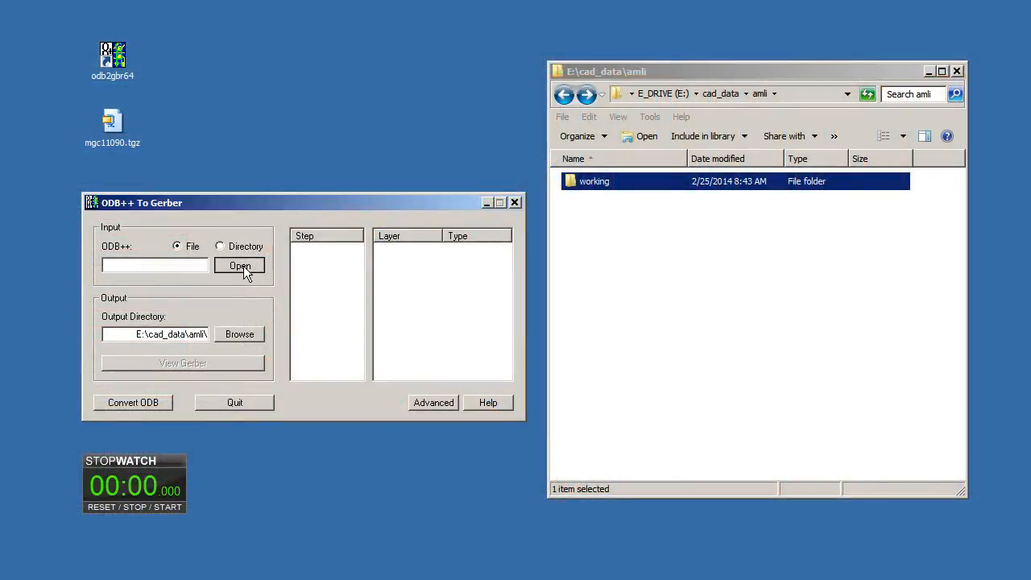
click(680, 548)
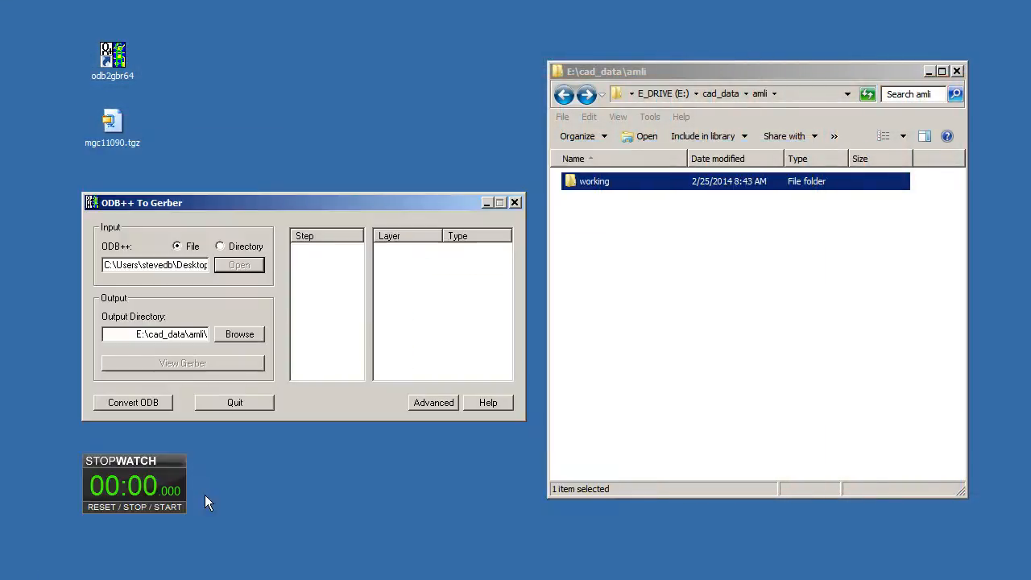
click(169, 506)
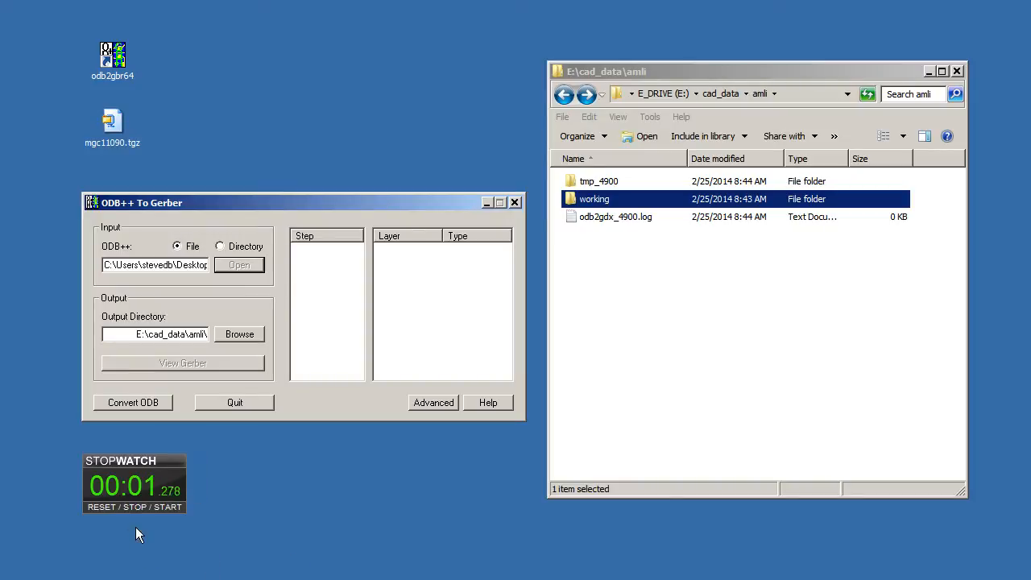
click(135, 507)
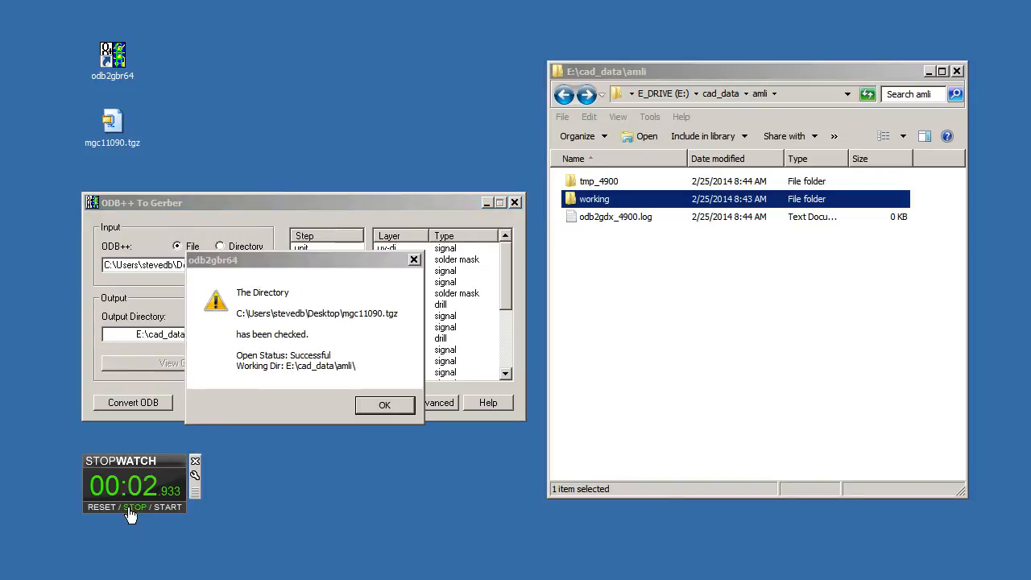
click(386, 405)
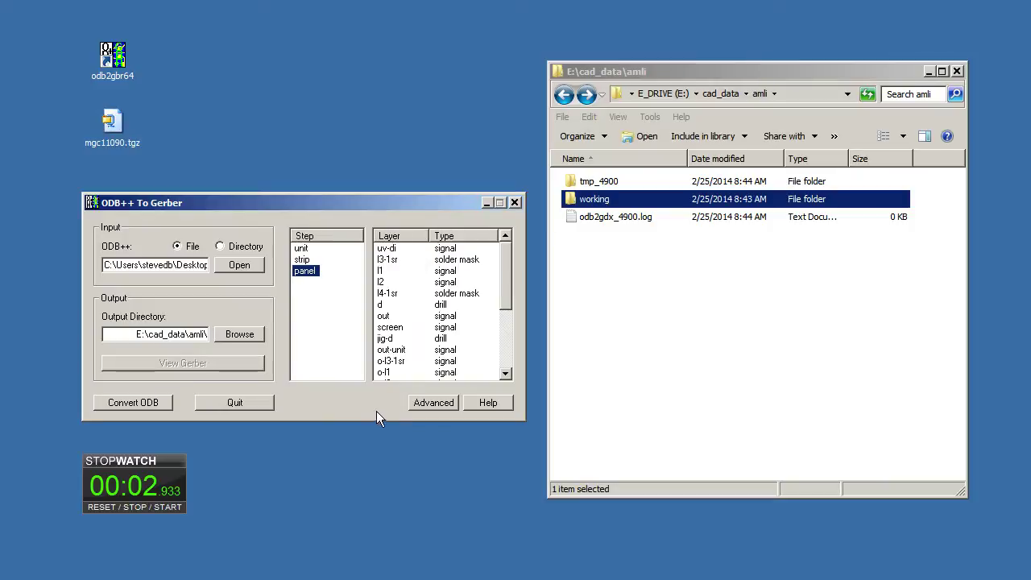
- Select the panel step with layers l3-1sr, l1, l2 and l4-1sr for conversion
click(303, 272)
drag(388, 259, 384, 282)
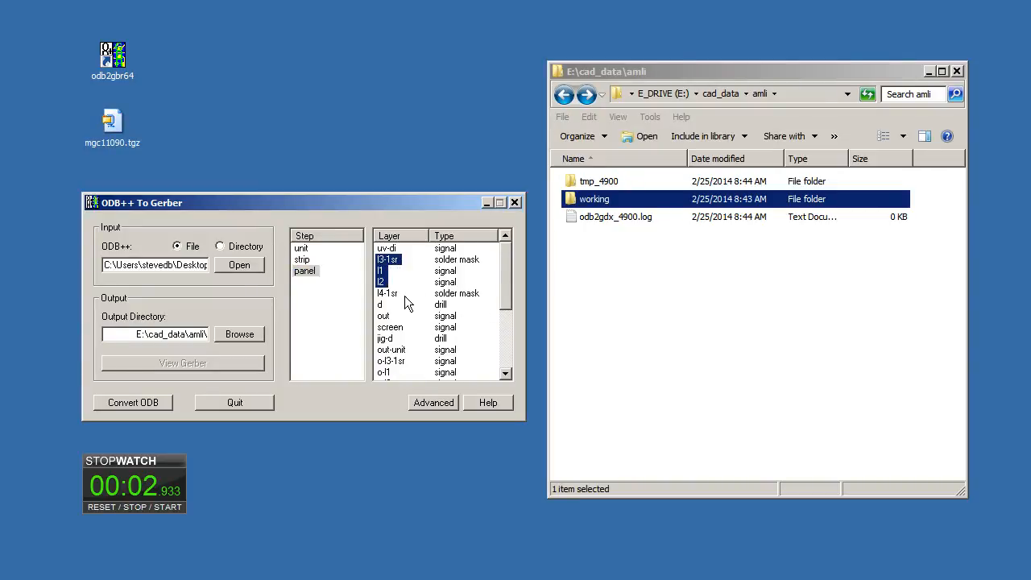
ctrl+click(388, 293)
- Set Working Dir to E:\cad_data\amli\working and review the 0.0001 chord error in advanced settings
click(433, 402)
drag(284, 170, 319, 159)
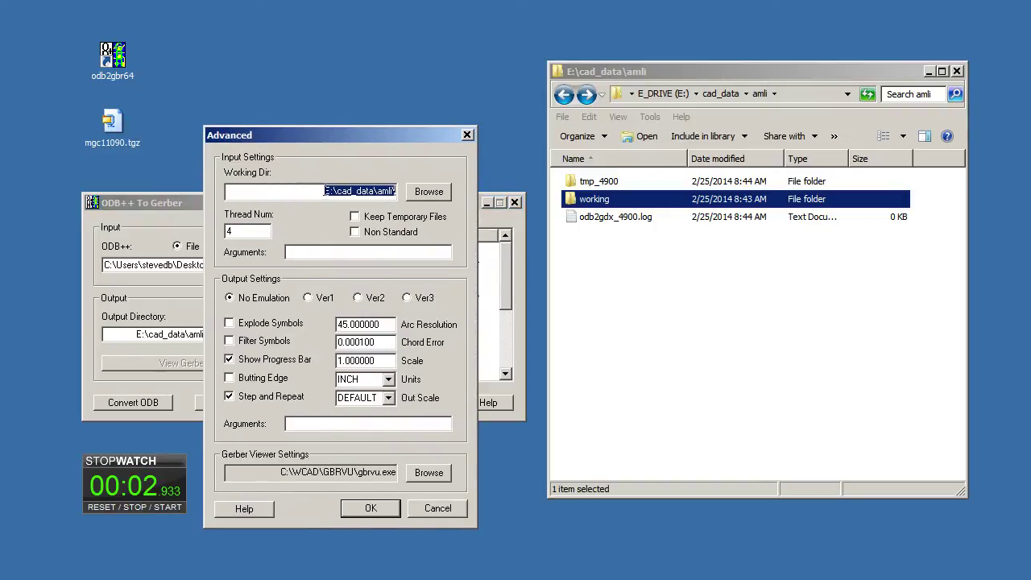
click(394, 192)
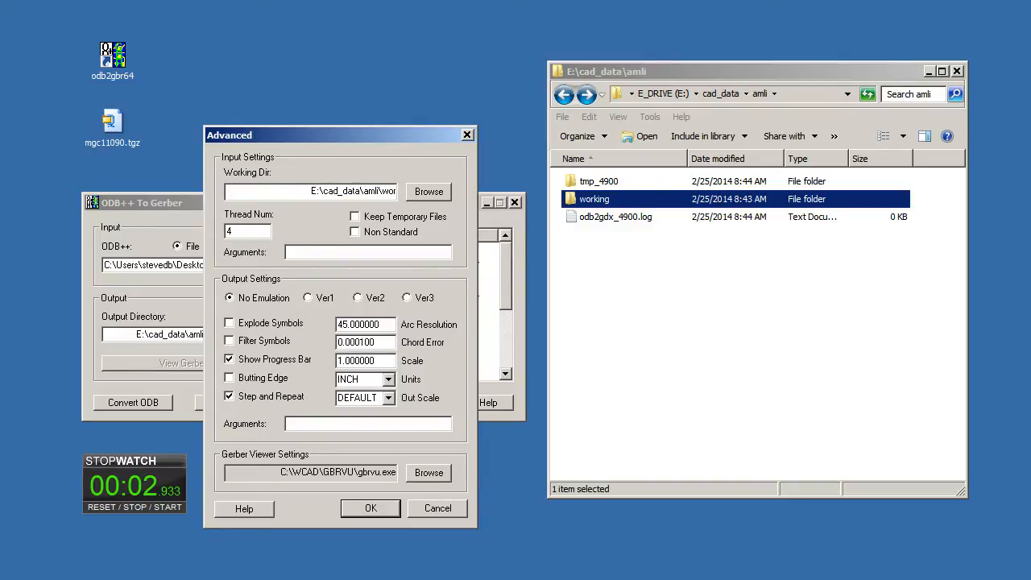
text(\working)
click(361, 342)
- Confirm the advanced settings and run Convert ODB on the four layers, timing the conversion
click(370, 508)
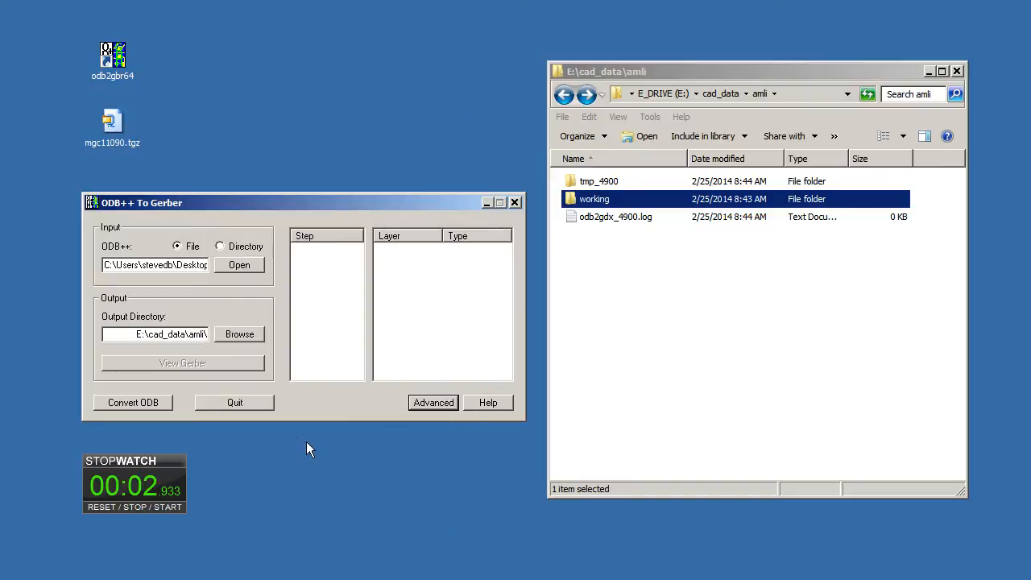
click(133, 402)
click(168, 507)
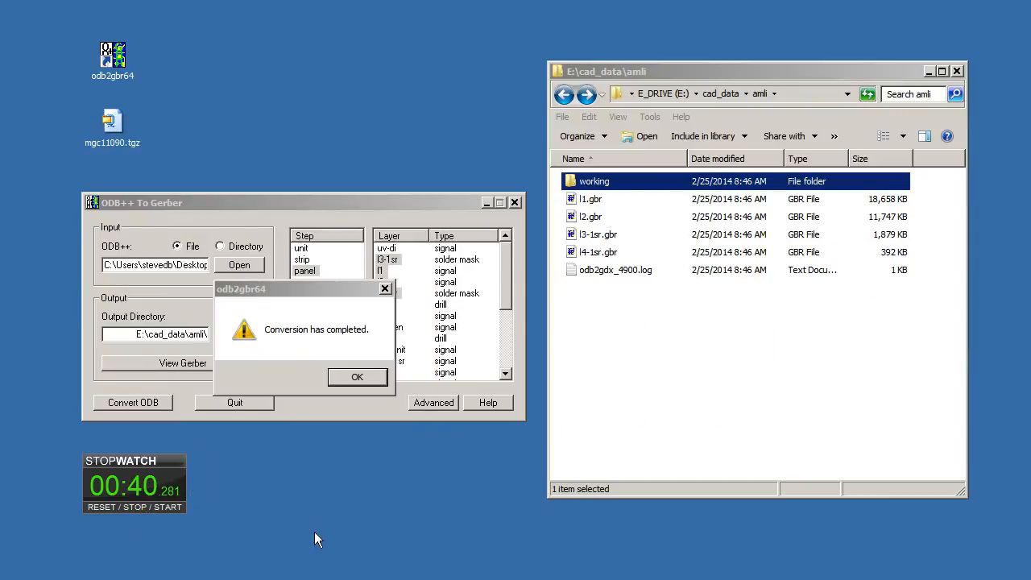
- Acknowledge completion and review l1, l2, l3-1sr and l4-1sr .gbr sizes, ending on l1.gbr
key(Return)
key(Down)
key(Down)
key(Down)
key(Down)
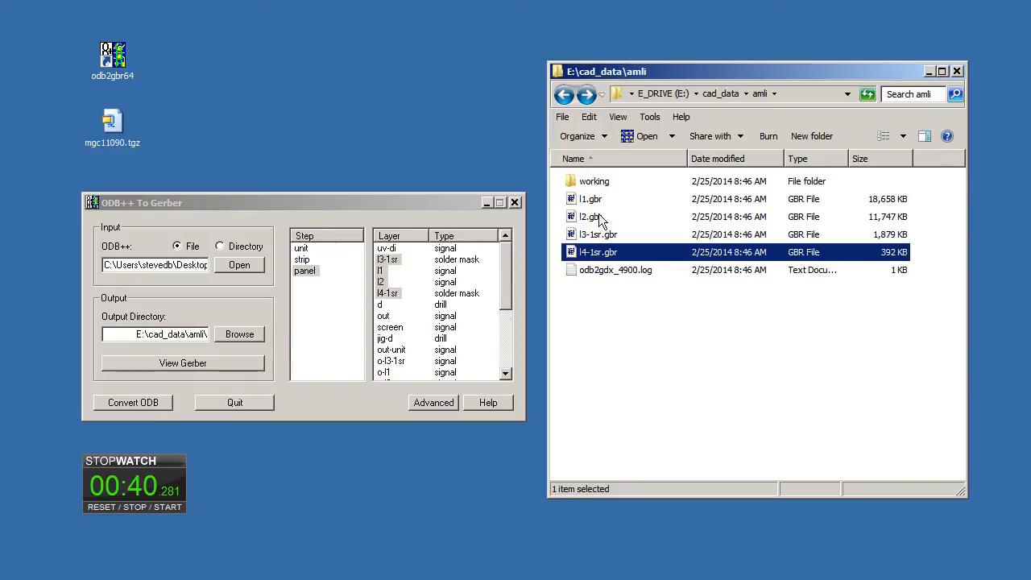
click(902, 236)
click(903, 255)
click(863, 328)
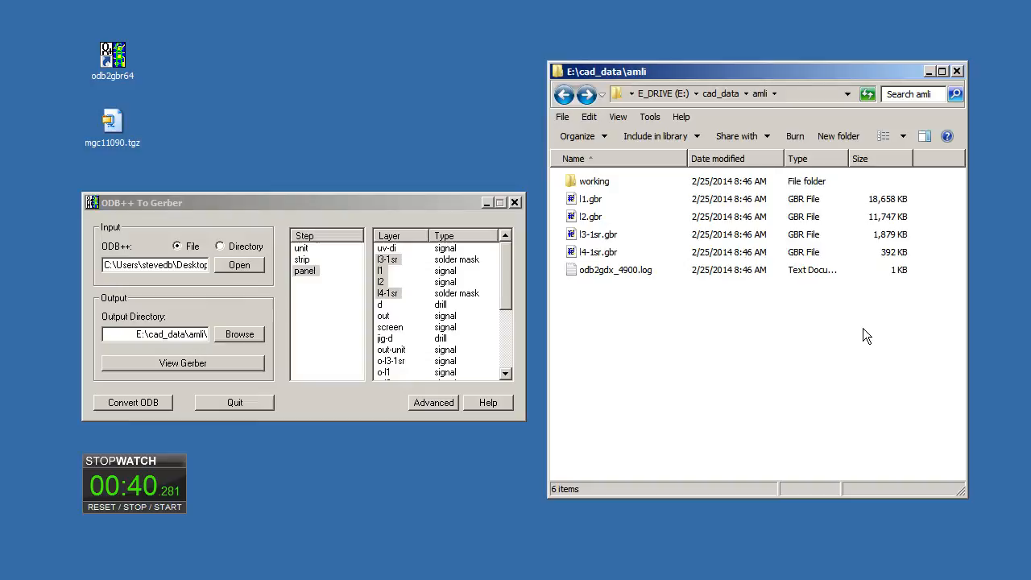
click(590, 199)
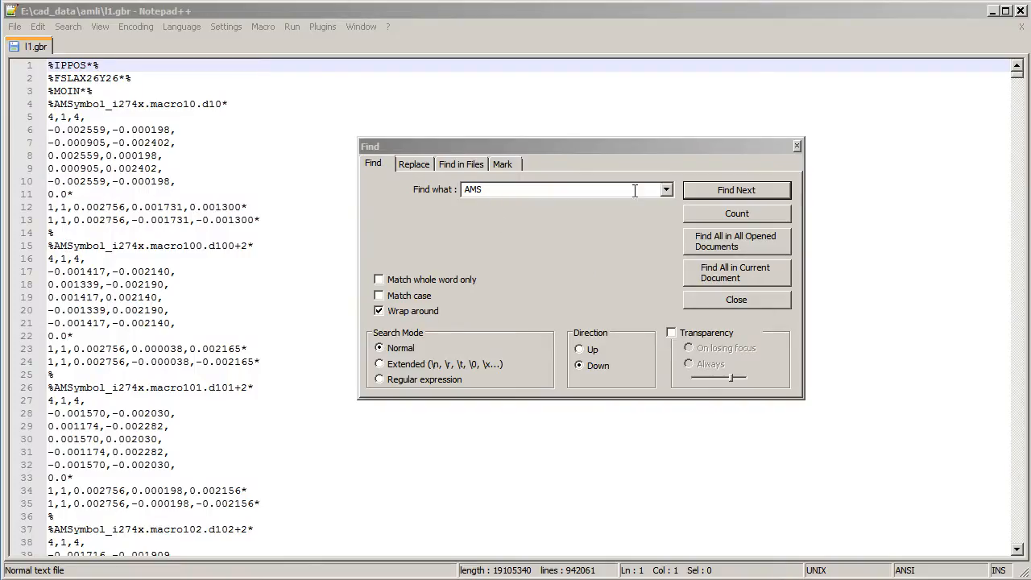
- Find All AMS (252 hits) and then LPD (87 hits) in l1.gbr
click(709, 190)
click(743, 268)
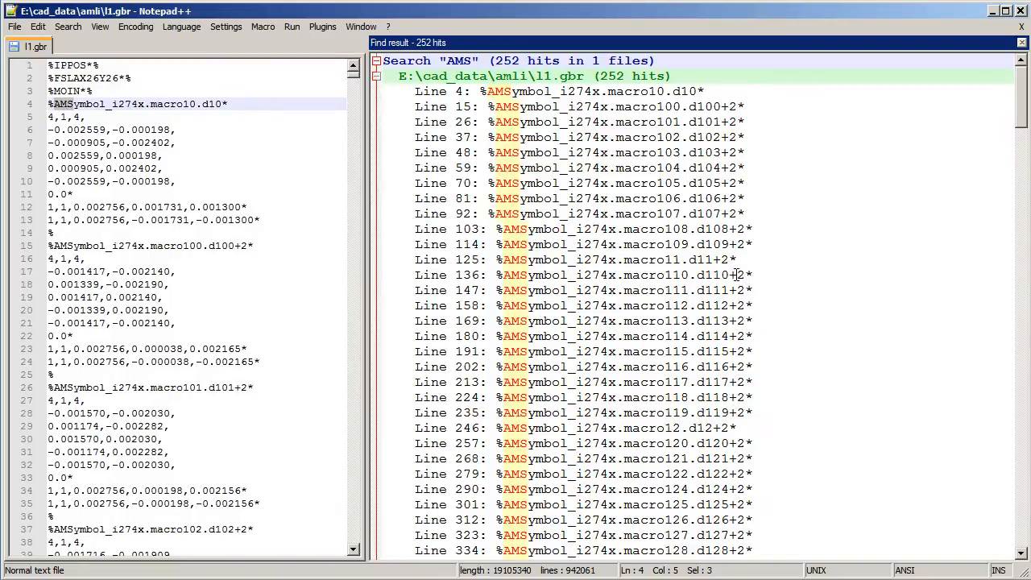
double_click(509, 61)
text(LPD)
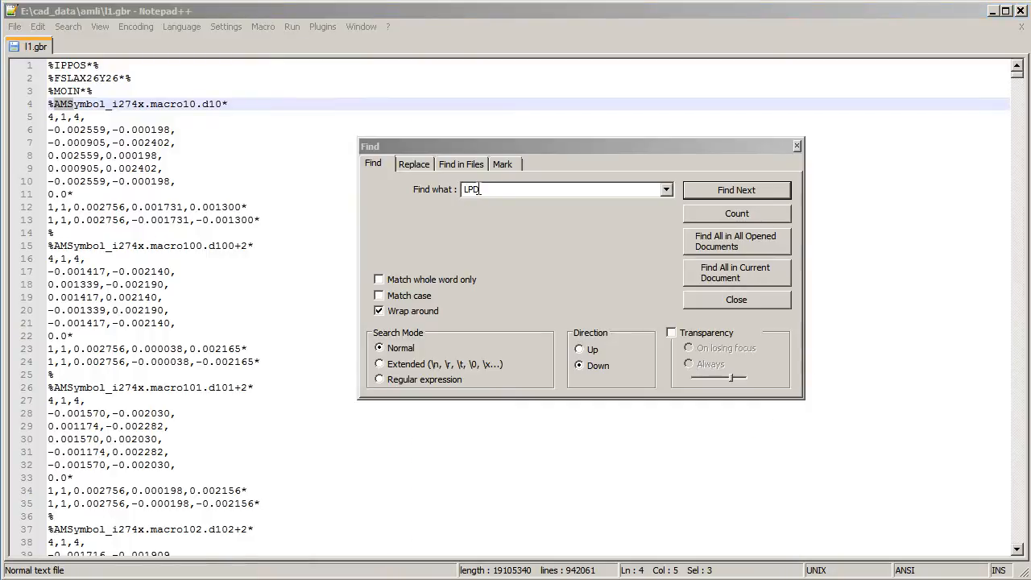
click(736, 241)
text(SR)
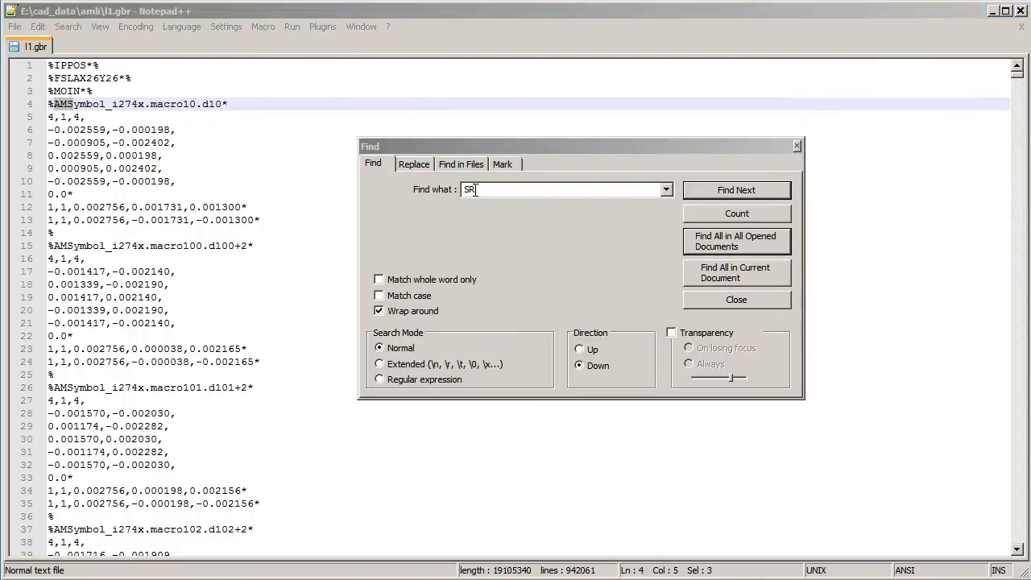
- Find All 24 SR step-and-repeat commands and highlight their X6Y22 repeat counts on three lines
click(752, 271)
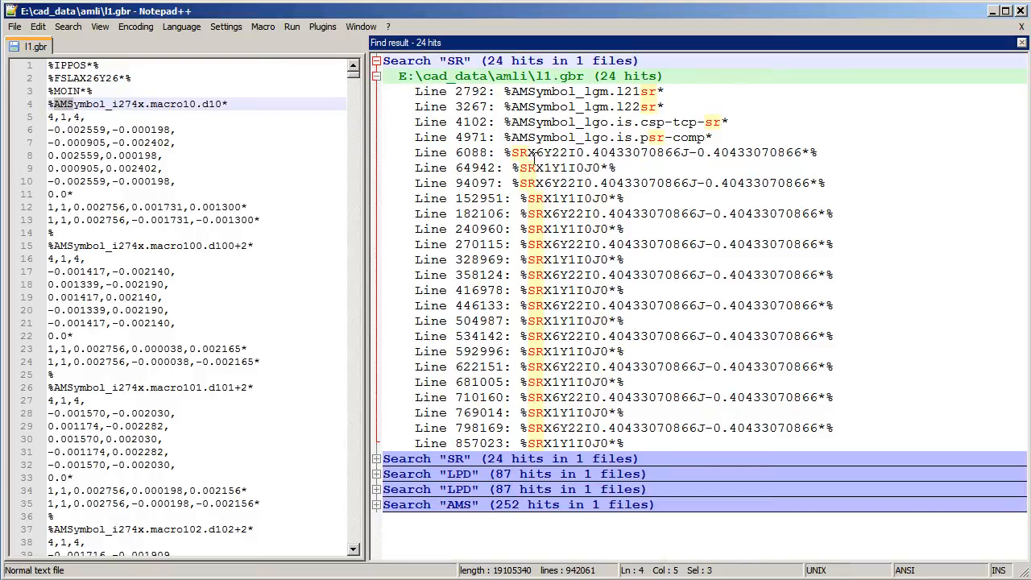
mouse_move(535, 152)
mouse_down()
mouse_move(571, 153)
mouse_move(583, 213)
mouse_move(574, 274)
mouse_move(583, 276)
mouse_up()
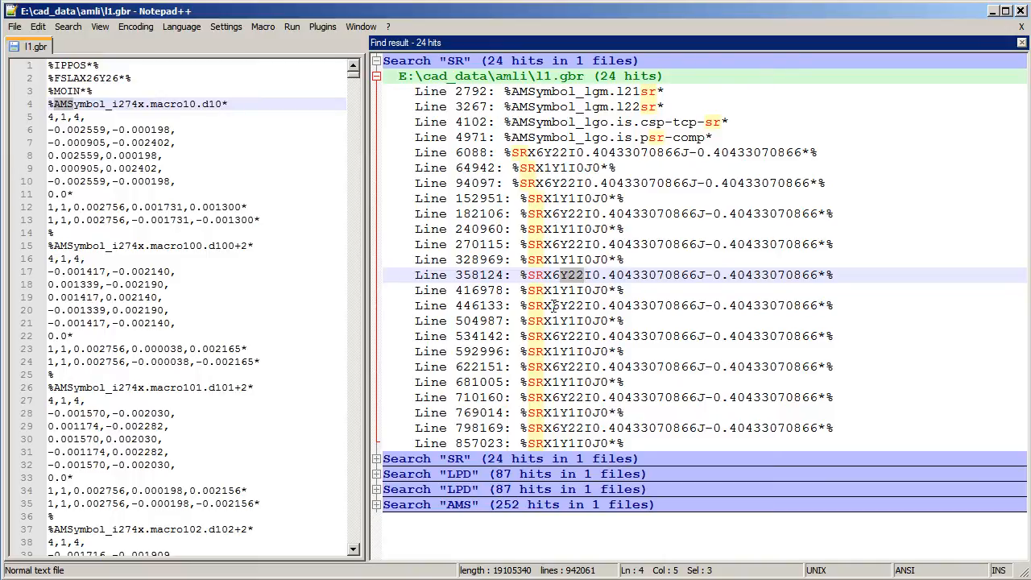
drag(551, 305, 584, 305)
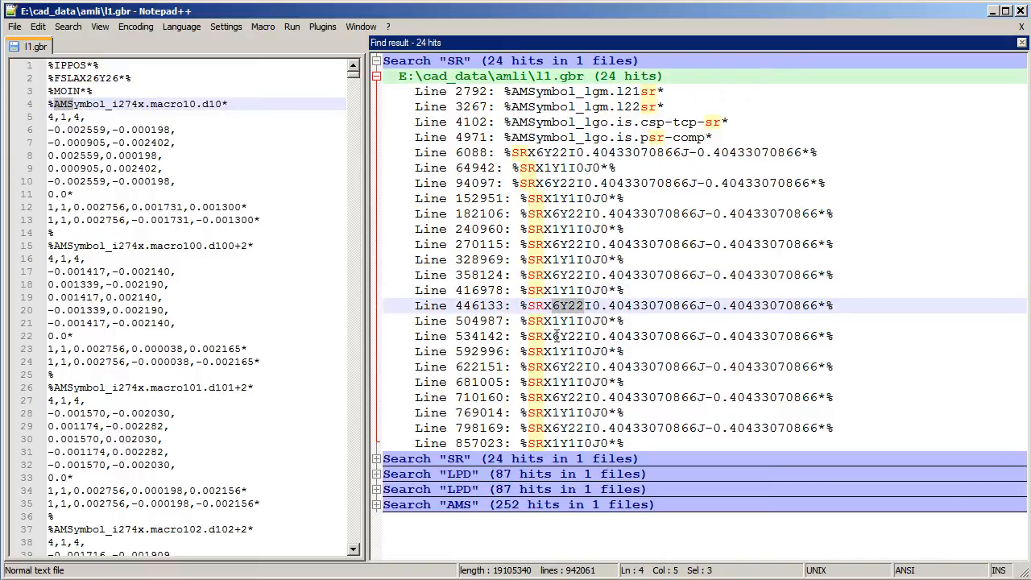
drag(551, 336, 584, 336)
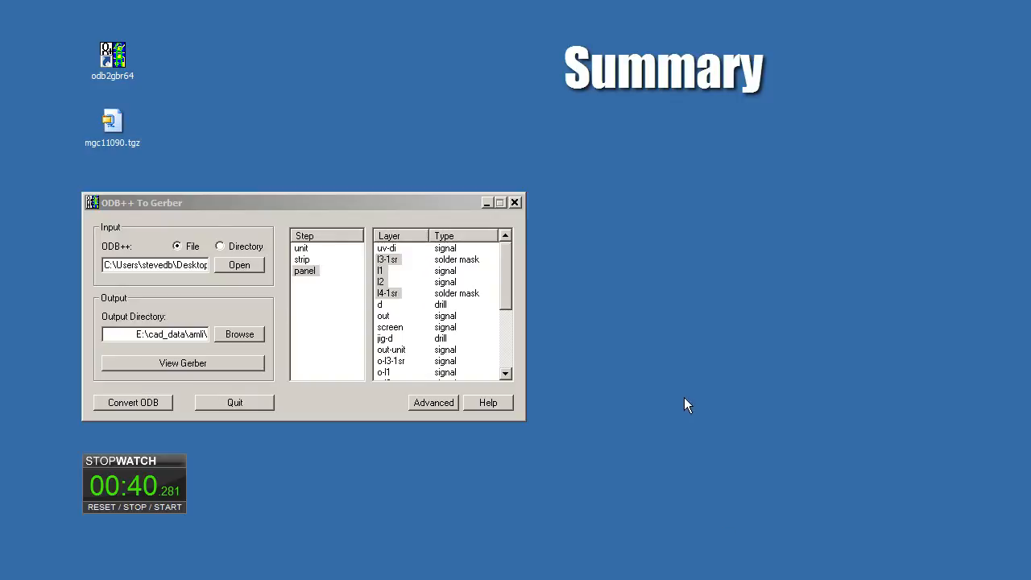